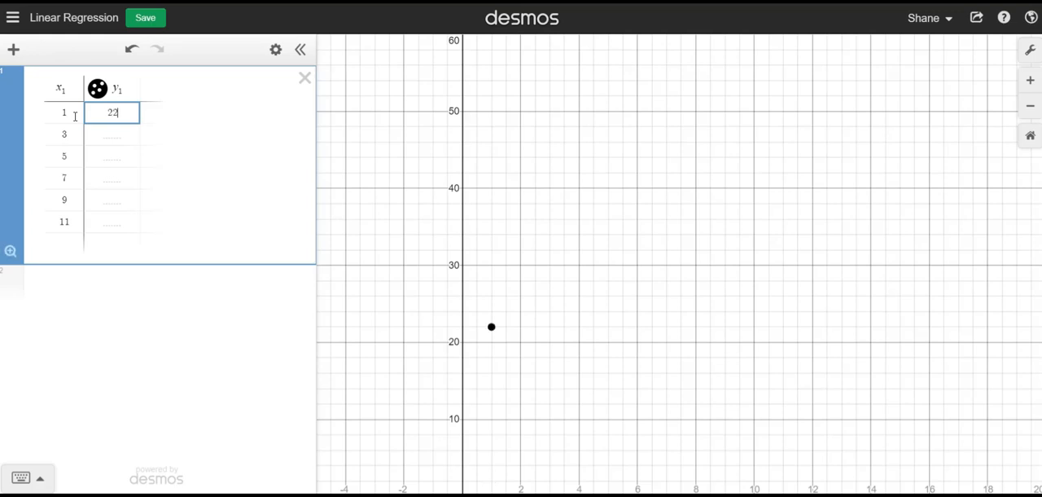
# - Fill in the table's y₁ values 32, 35, 41, 50 and 55 for x₁ values 3, 5, 7, 9 and 11
pyautogui.write('32')
pyautogui.press('Return')
pyautogui.write('35')
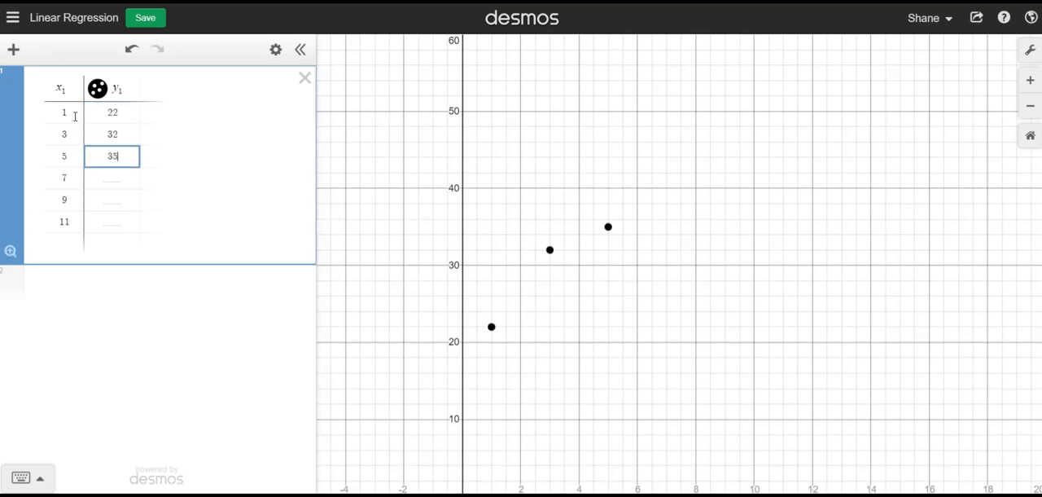
pyautogui.press('Return')
pyautogui.write('41')
pyautogui.press('Return')
pyautogui.write('50')
pyautogui.press('Return')
pyautogui.write('55')
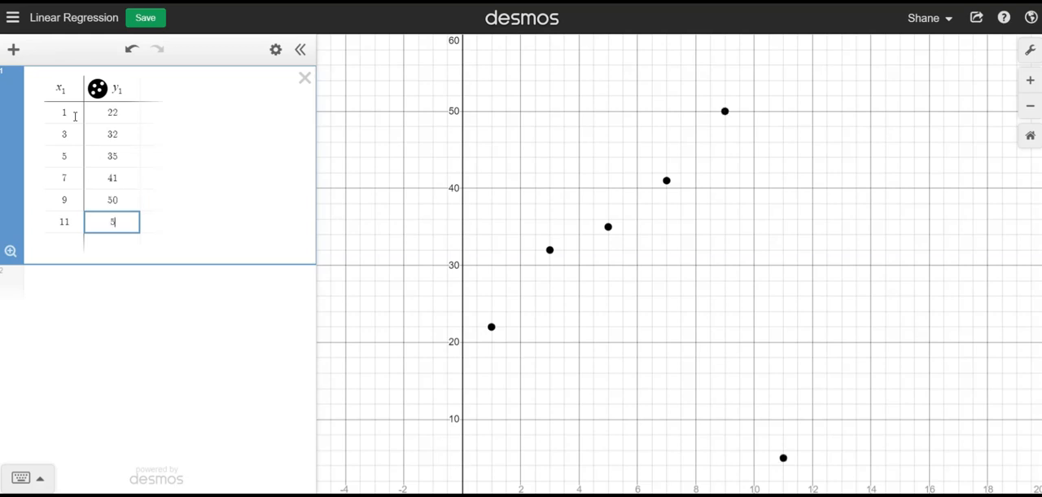
pyautogui.press('Up')
pyautogui.press('Up')
pyautogui.press('Up')
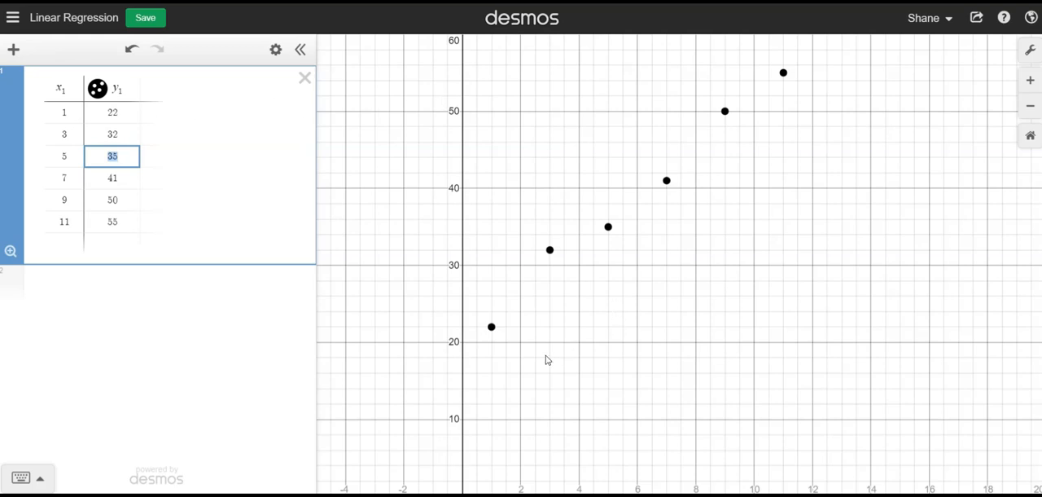
# - Set the lower bound of the graph's x-axis to -10 in the graph settings
pyautogui.moveTo(466, 397); pyautogui.dragTo(628, 220)
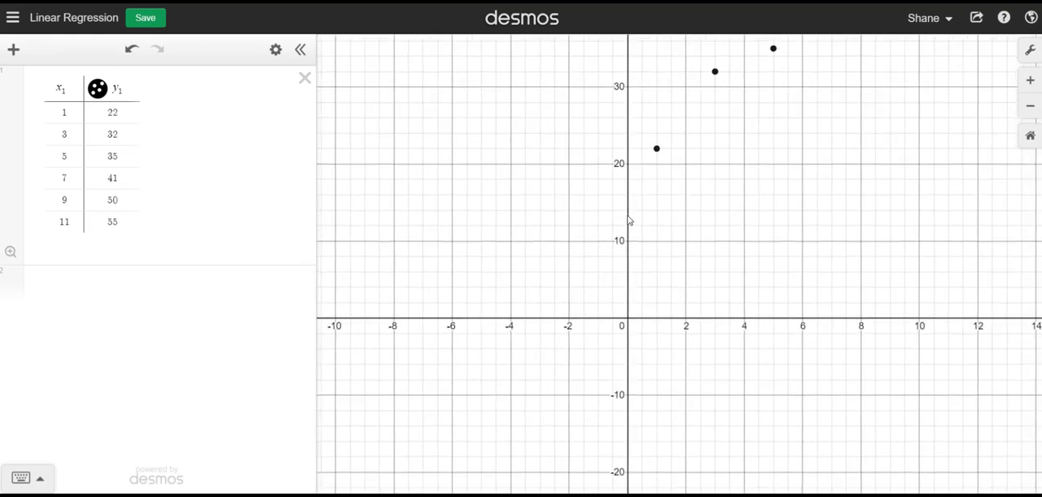
pyautogui.moveTo(721, 274); pyautogui.dragTo(751, 242)
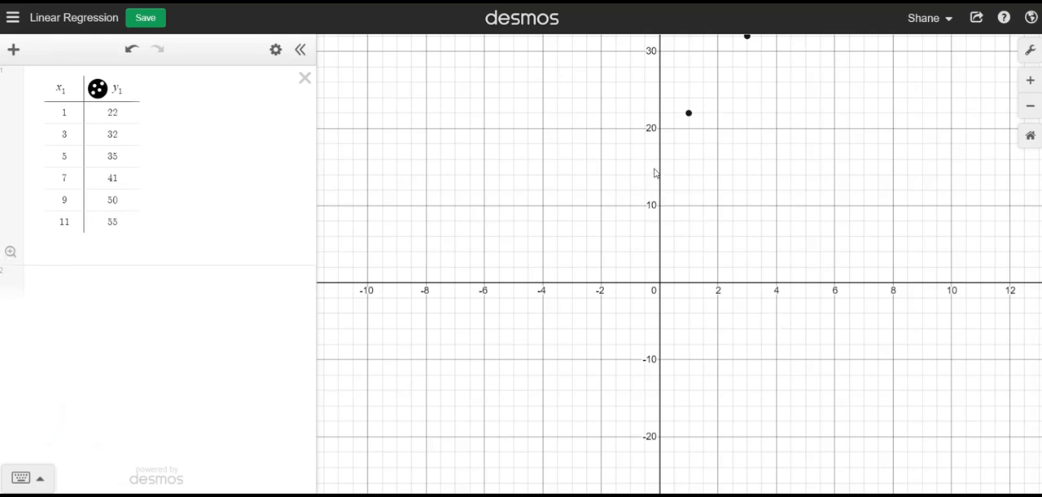
pyautogui.moveTo(777, 170); pyautogui.dragTo(676, 398)
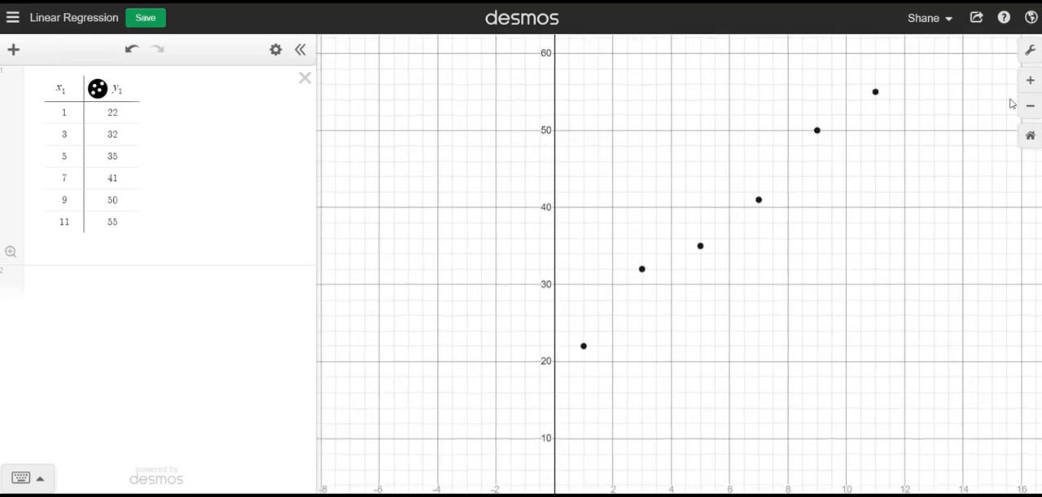
pyautogui.click(1030, 52)
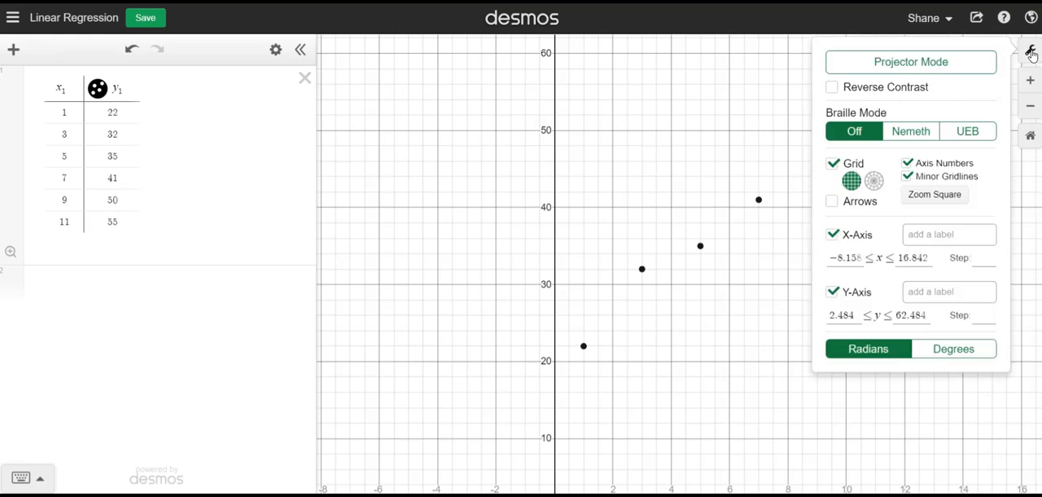
pyautogui.click(851, 257)
pyautogui.press('BackSpace')
pyautogui.press('BackSpace')
pyautogui.press('BackSpace')
pyautogui.press('BackSpace')
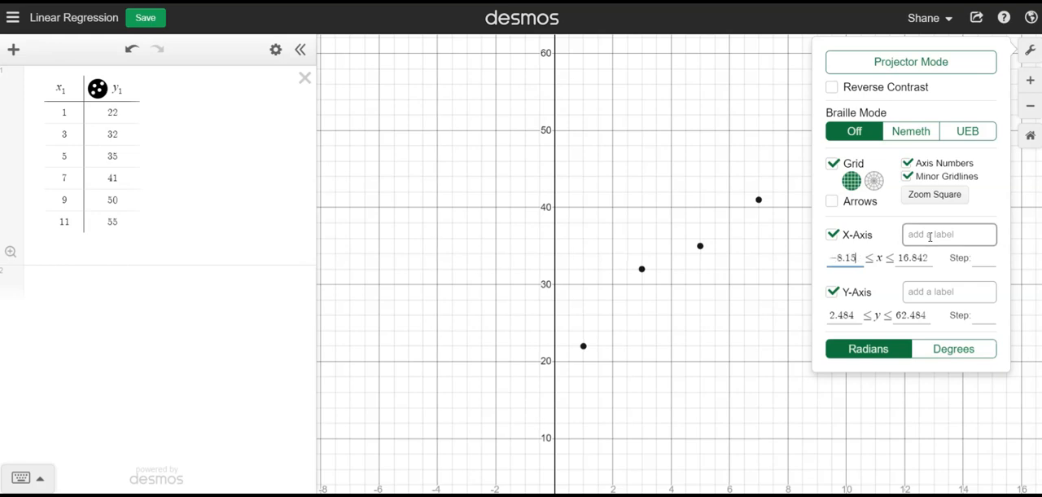
pyautogui.press('BackSpace')
pyautogui.write('10')
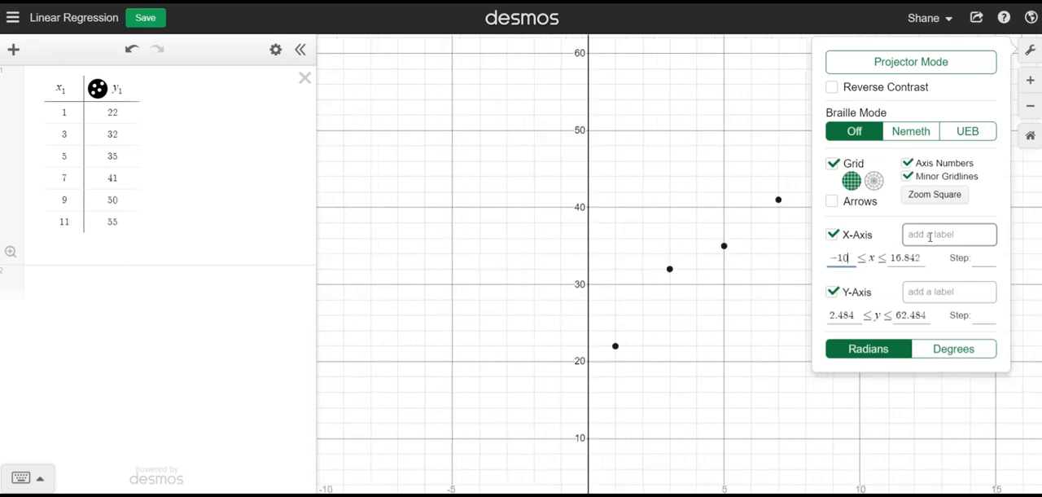
# - Set the upper bound of the x-axis to 10 and close the graph settings
pyautogui.click(920, 257)
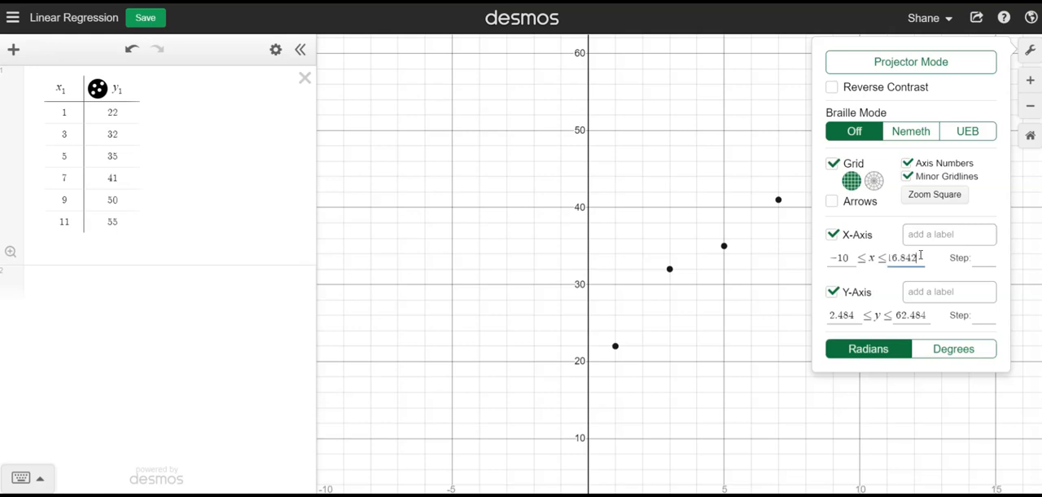
pyautogui.press('BackSpace')
pyautogui.press('BackSpace')
pyautogui.press('BackSpace')
pyautogui.press('BackSpace')
pyautogui.press('BackSpace')
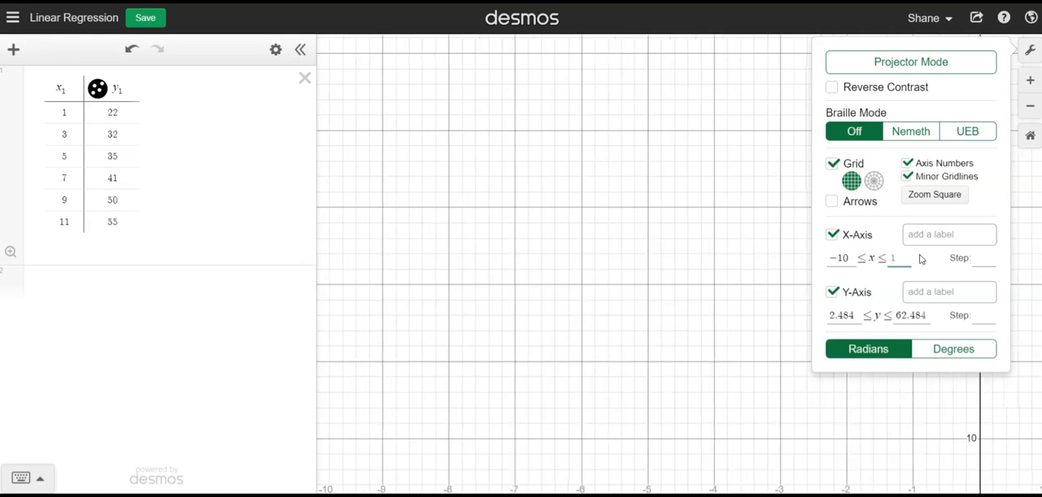
pyautogui.write('0')
pyautogui.click(410, 279)
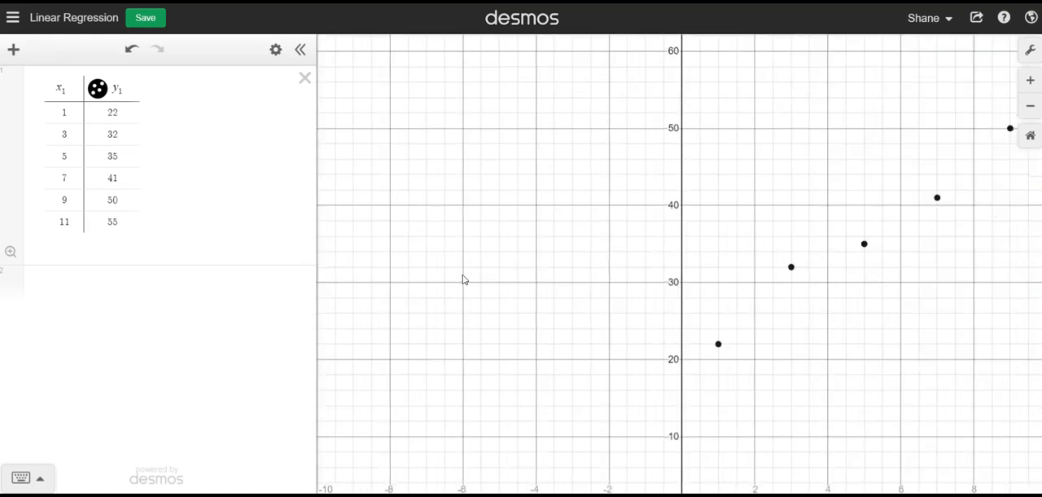
# - Reposition the graph so that all six plotted data points are in view
pyautogui.moveTo(792, 419); pyautogui.dragTo(664, 399)
pyautogui.click(1030, 50)
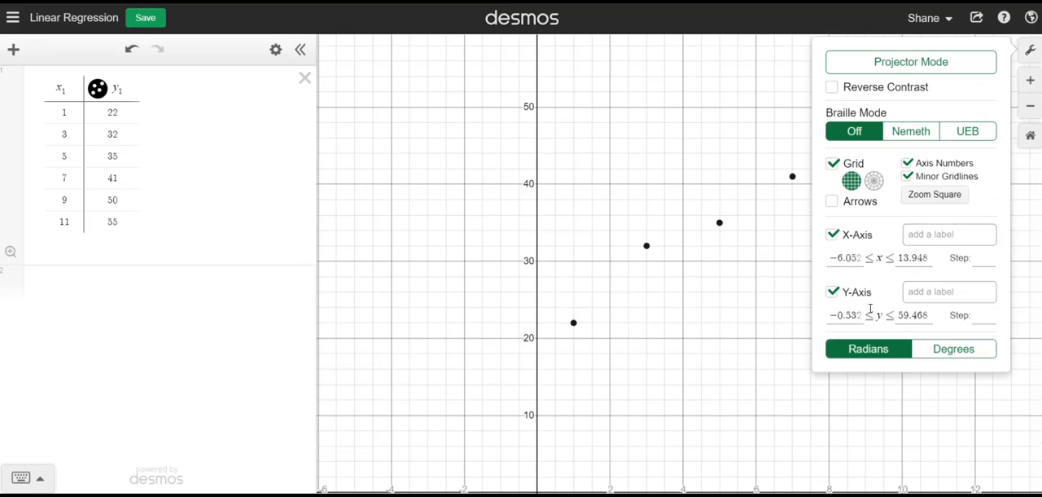
pyautogui.click(747, 329)
pyautogui.moveTo(832, 255); pyautogui.dragTo(771, 290)
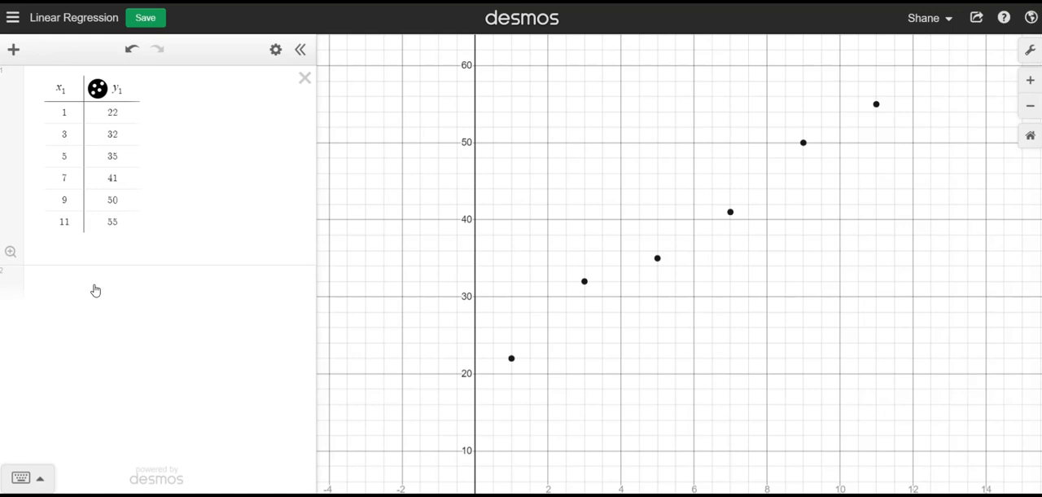
# - Add the linear regression expression y₁ ~ mx₁ + b below the data table
pyautogui.click(59, 285)
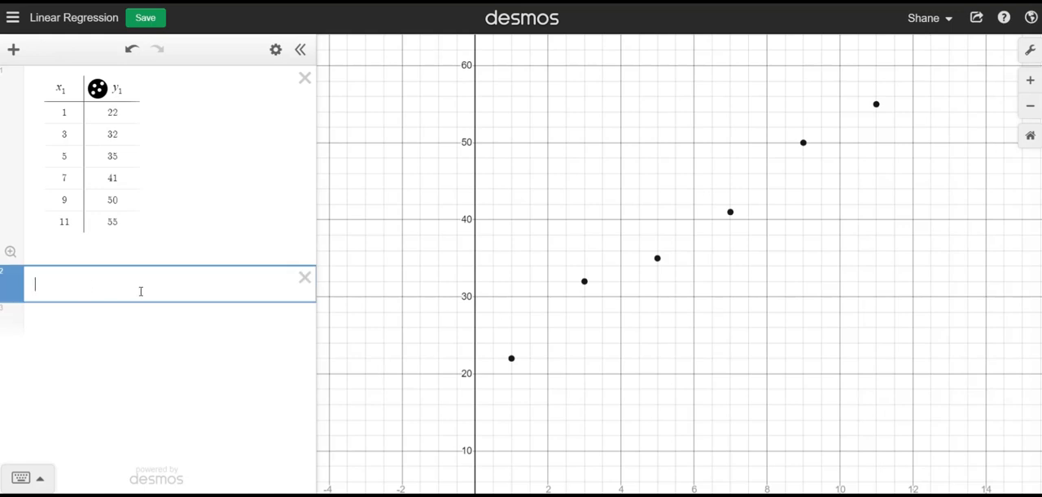
pyautogui.write('y_')
pyautogui.write('1')
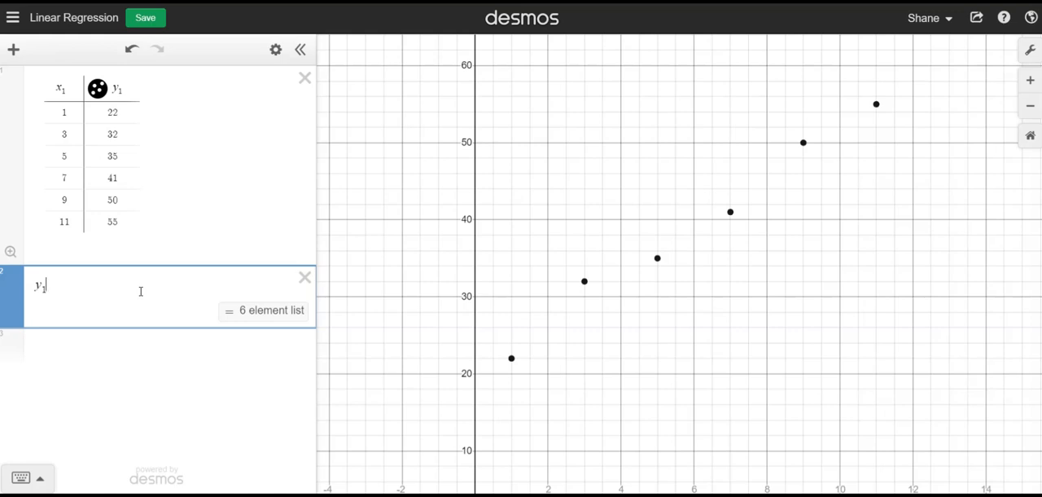
pyautogui.write('~')
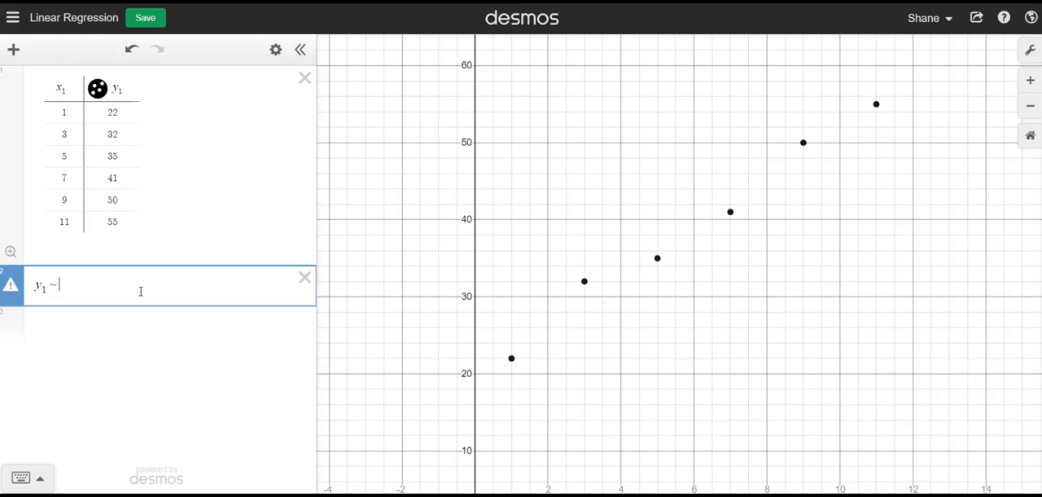
pyautogui.write('m')
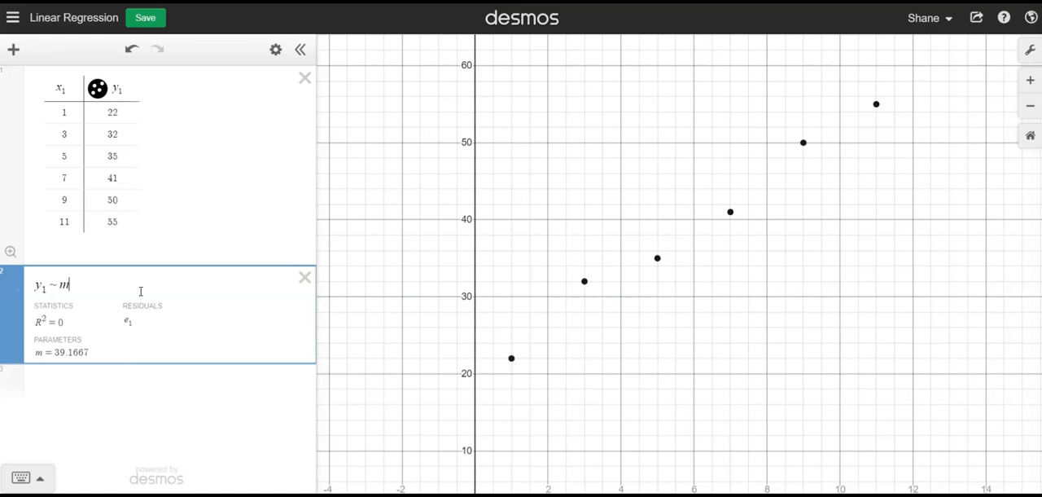
pyautogui.write('x1 ')
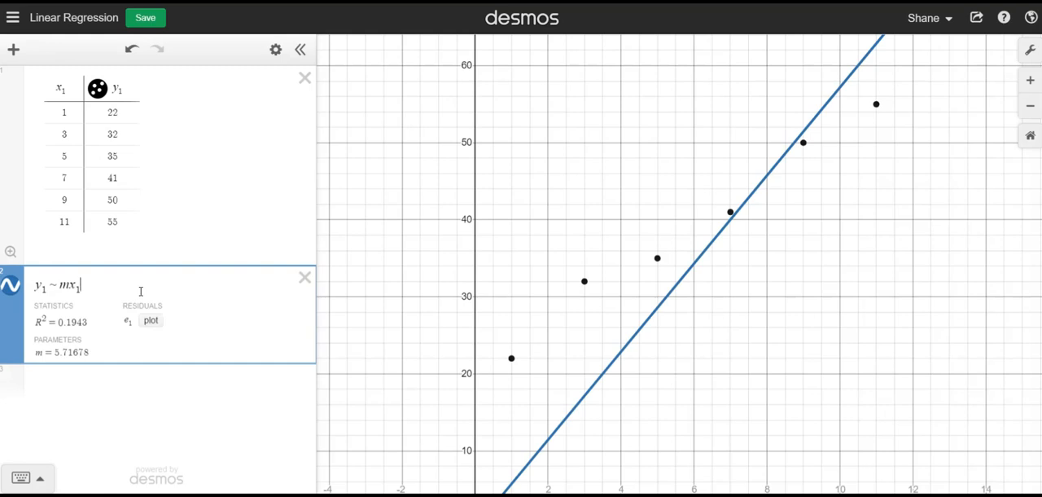
pyautogui.write('+ b')
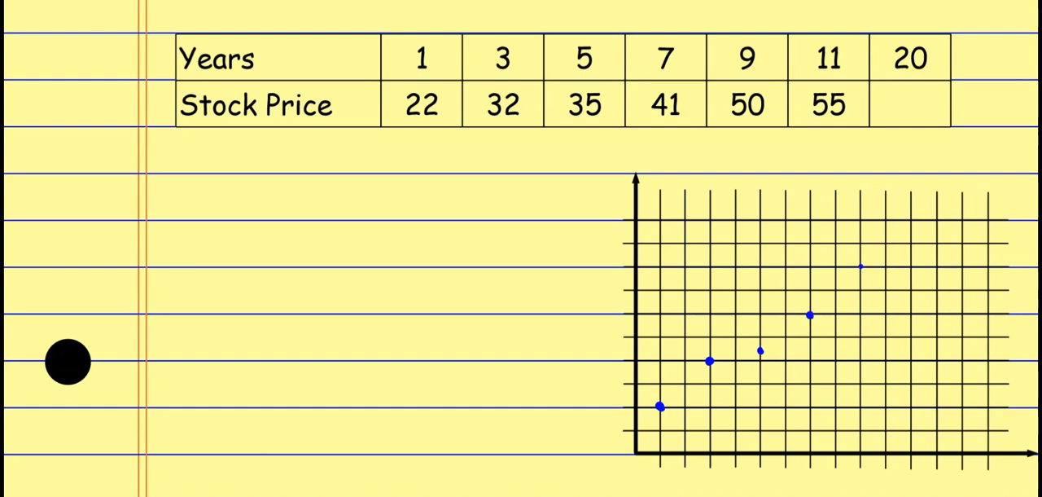
pyautogui.click(911, 254)
pyautogui.click(759, 351)
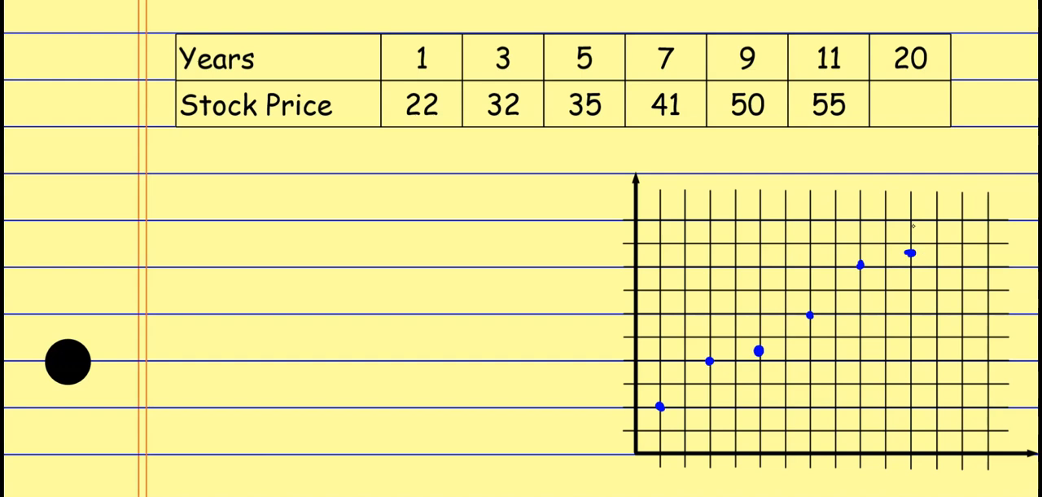